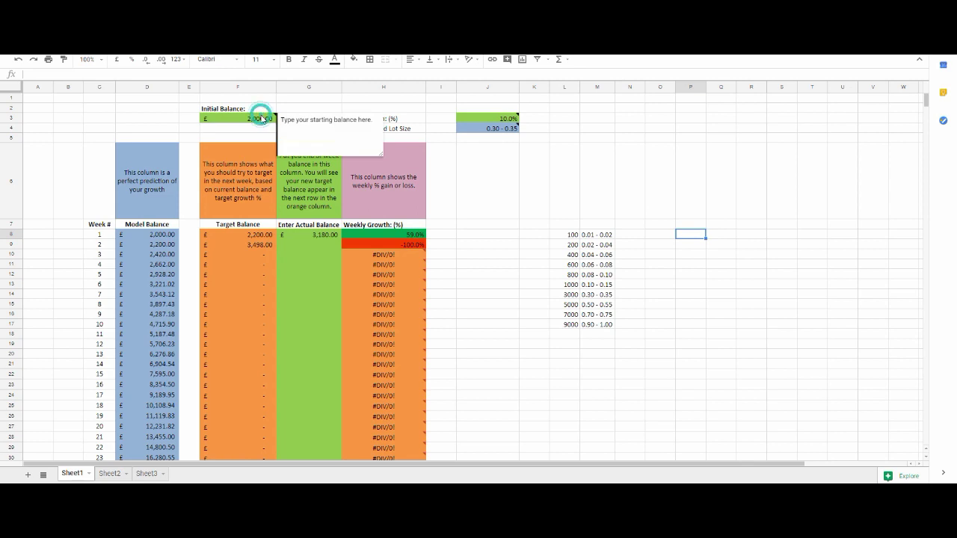
# Step: Dismiss the target growth note, then check week 1's actual balance and weeks 5–7 model balances
pyautogui.click(545, 187)
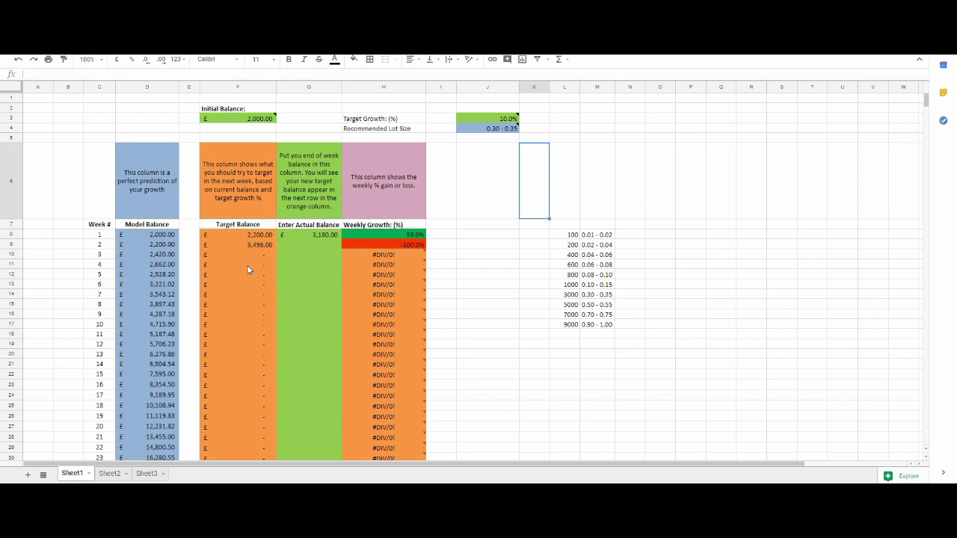
pyautogui.click(333, 238)
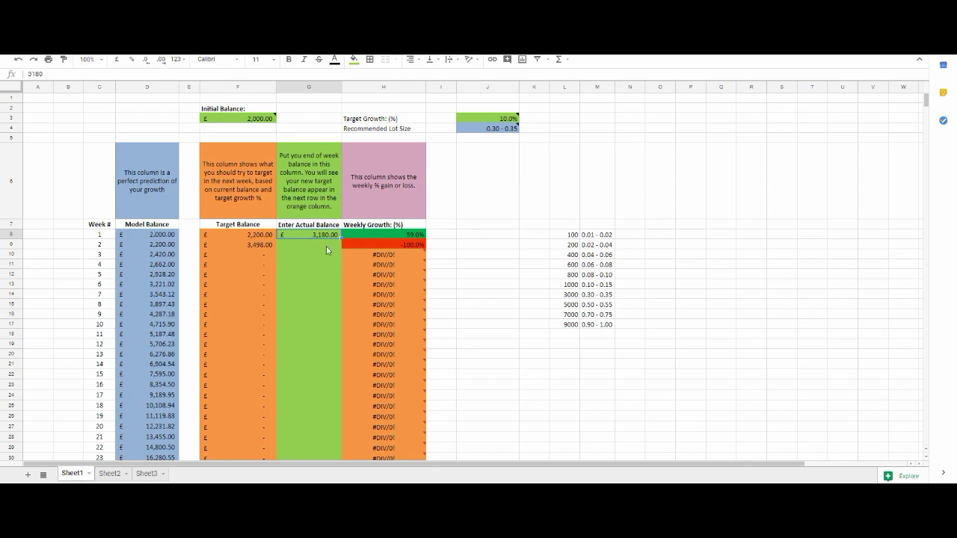
pyautogui.click(146, 274)
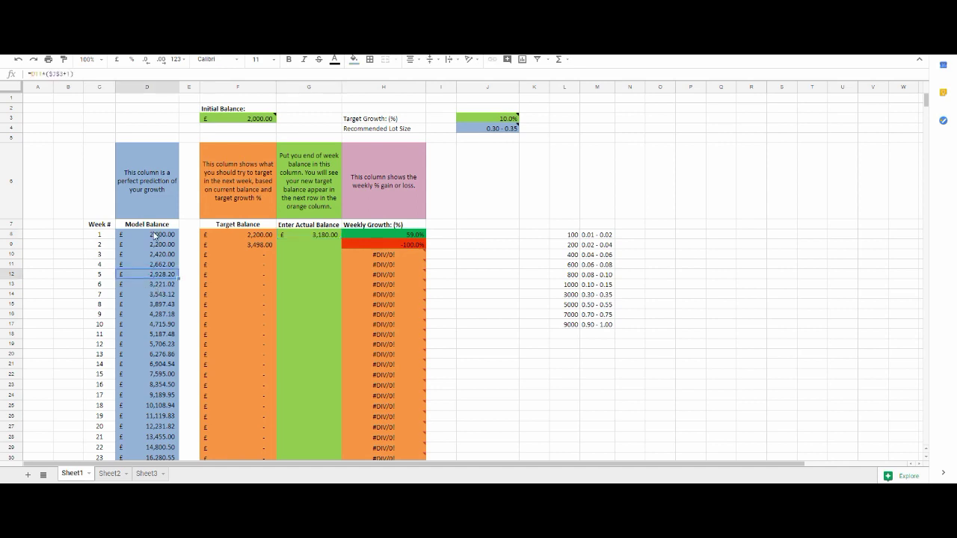
pyautogui.click(152, 287)
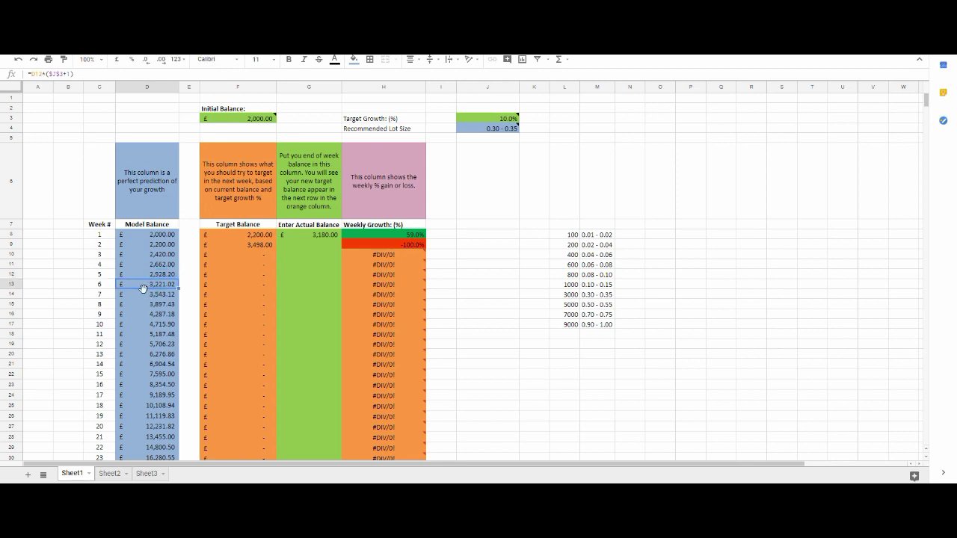
pyautogui.click(149, 297)
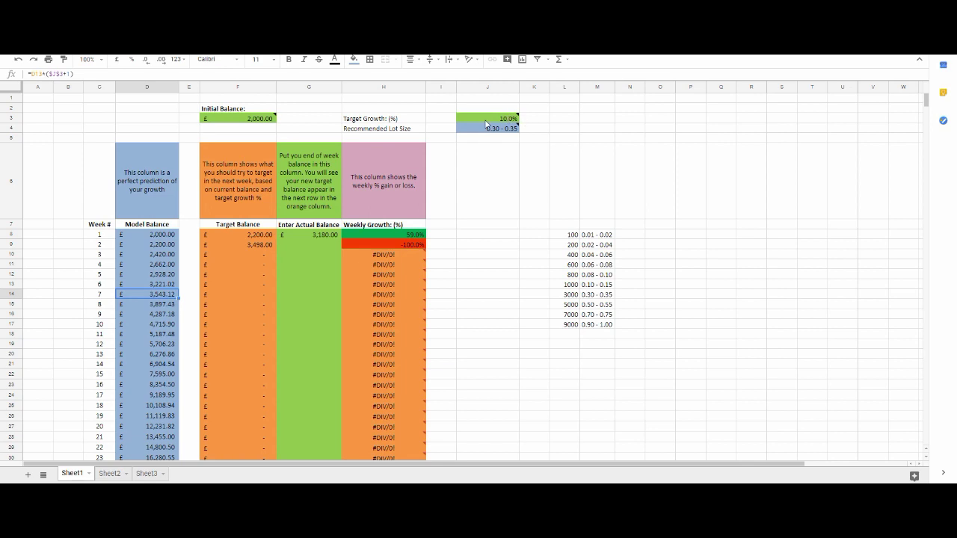
# Step: Review the starting balance note, then inspect the model balance formula for week 48
pyautogui.click(246, 122)
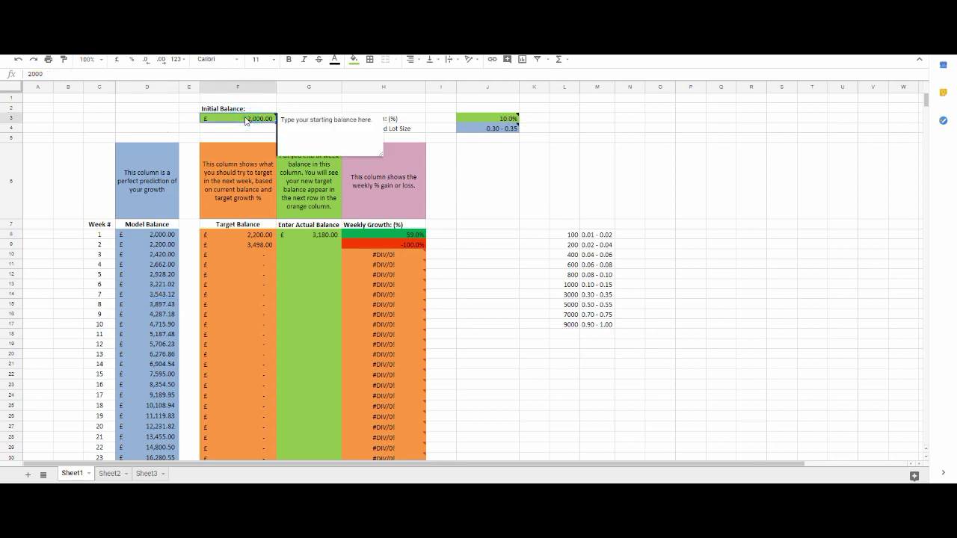
pyautogui.click(497, 173)
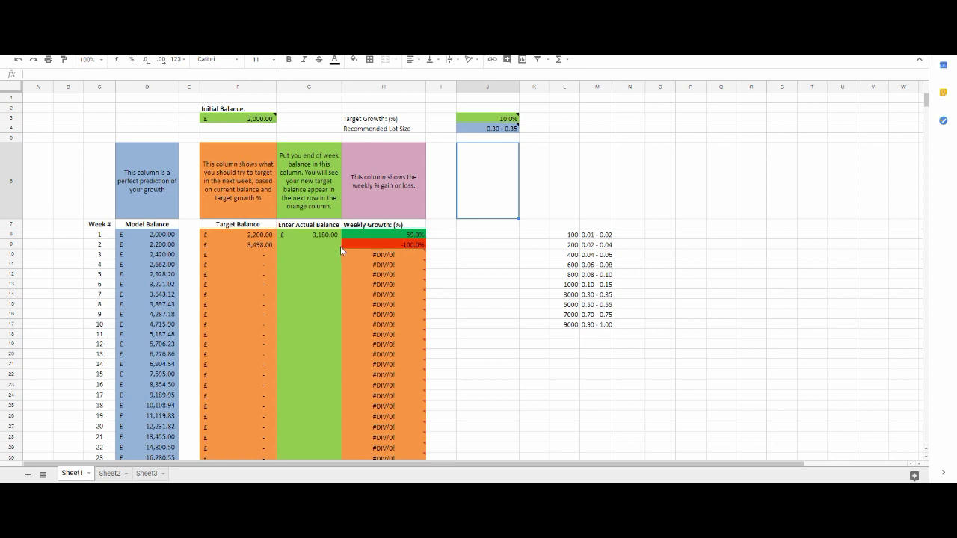
pyautogui.scroll(-3, 211, 339)
pyautogui.scroll(-2, 211, 339)
pyautogui.scroll(-2, 212, 339)
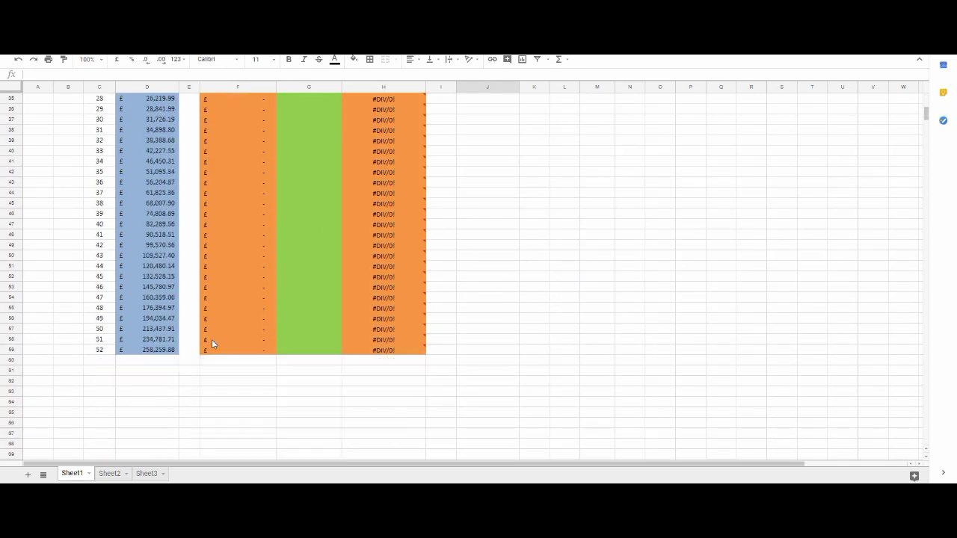
pyautogui.click(144, 308)
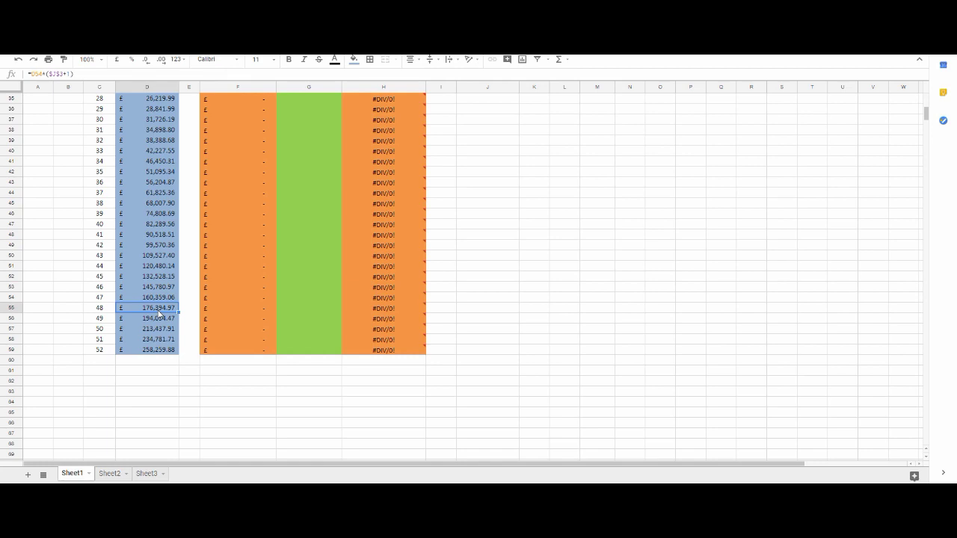
pyautogui.scroll(2, 478, 382)
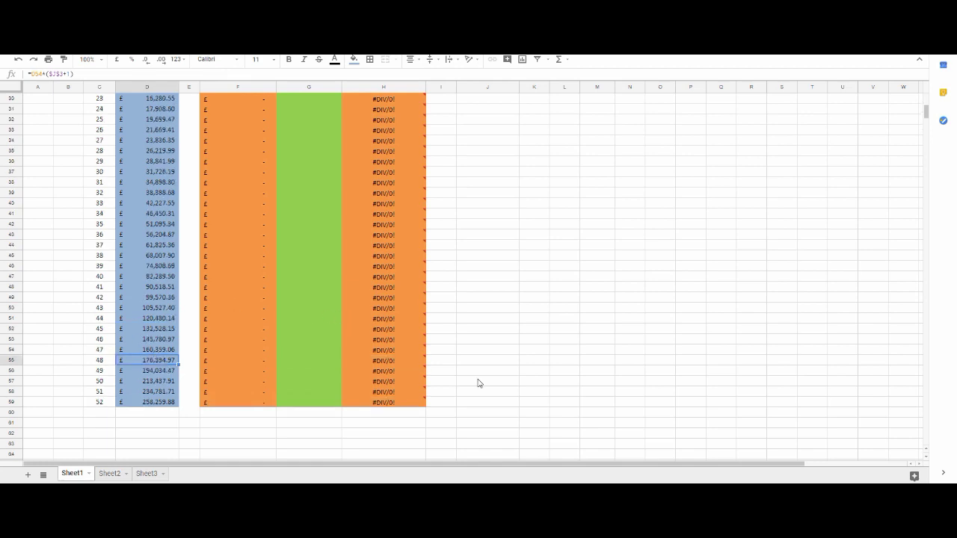
pyautogui.scroll(10, 478, 382)
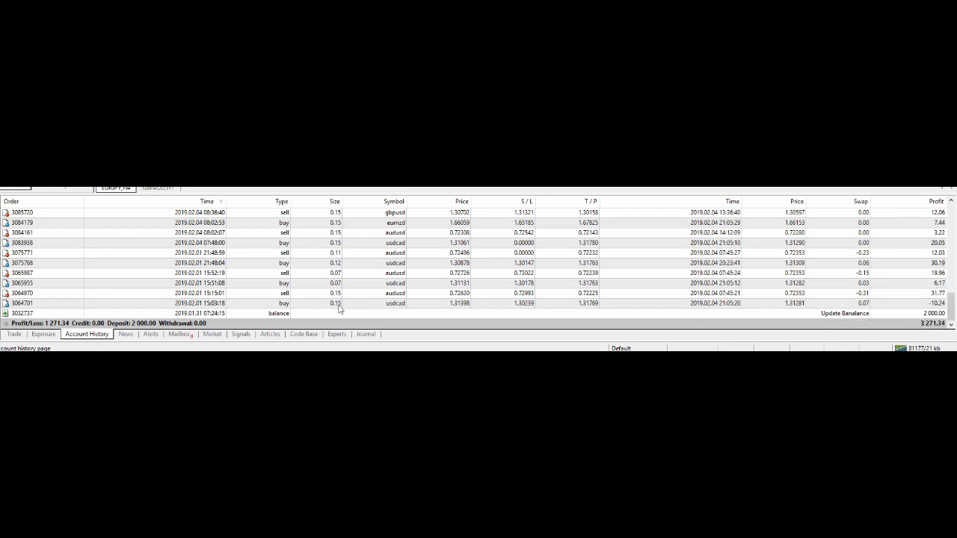
# Step: In the account history, select the 0.30-lot and 0.20-lot gbpaud sell trades
pyautogui.scroll(3, 343, 284)
pyautogui.scroll(3, 335, 269)
pyautogui.scroll(3, 334, 271)
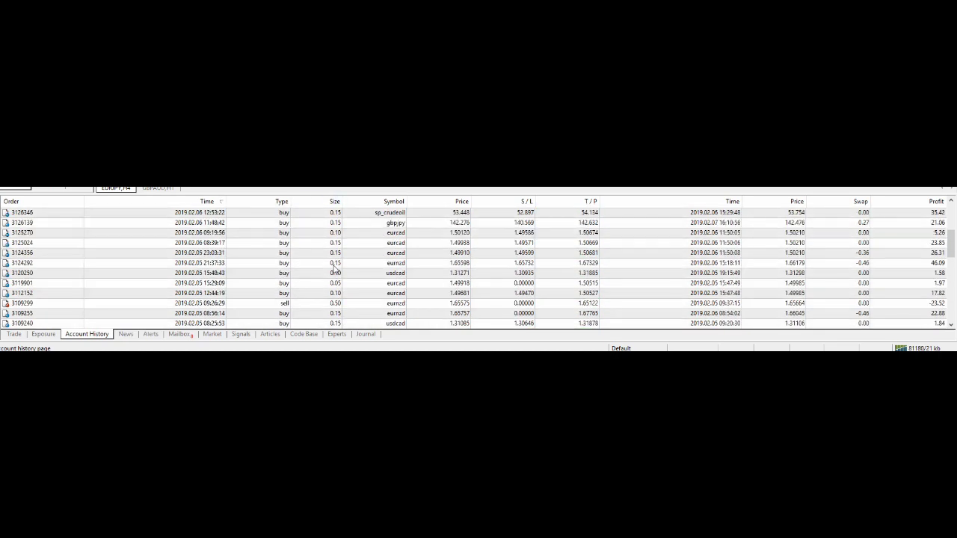
pyautogui.scroll(3, 335, 269)
pyautogui.click(335, 233)
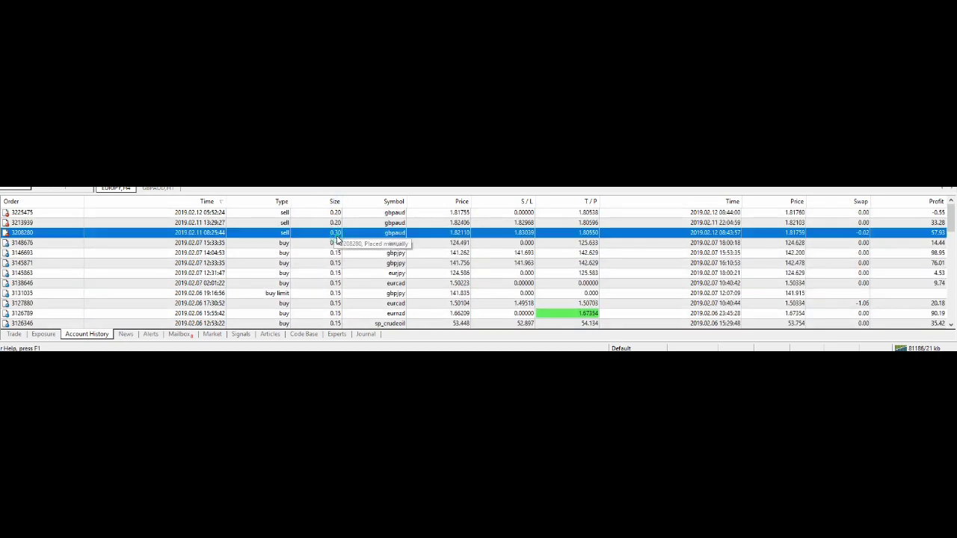
pyautogui.click(348, 223)
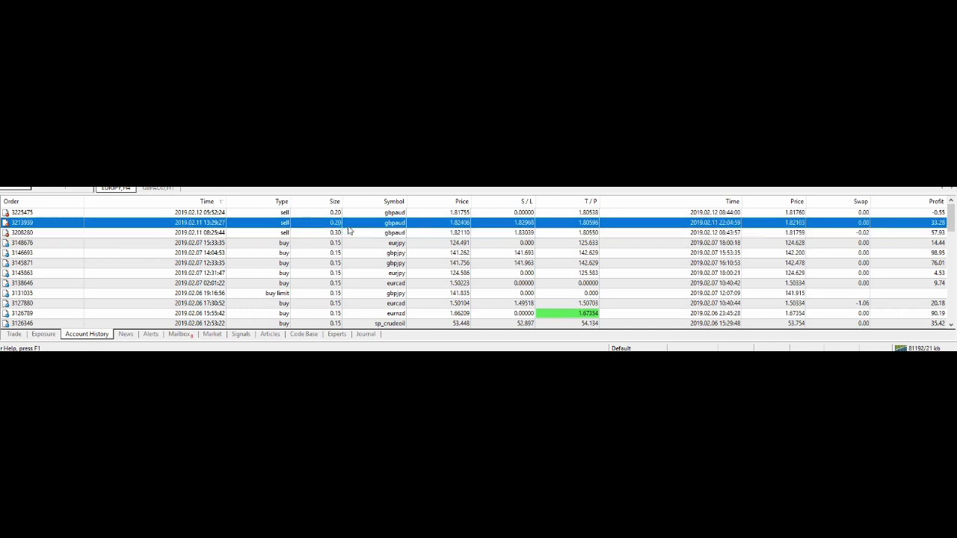